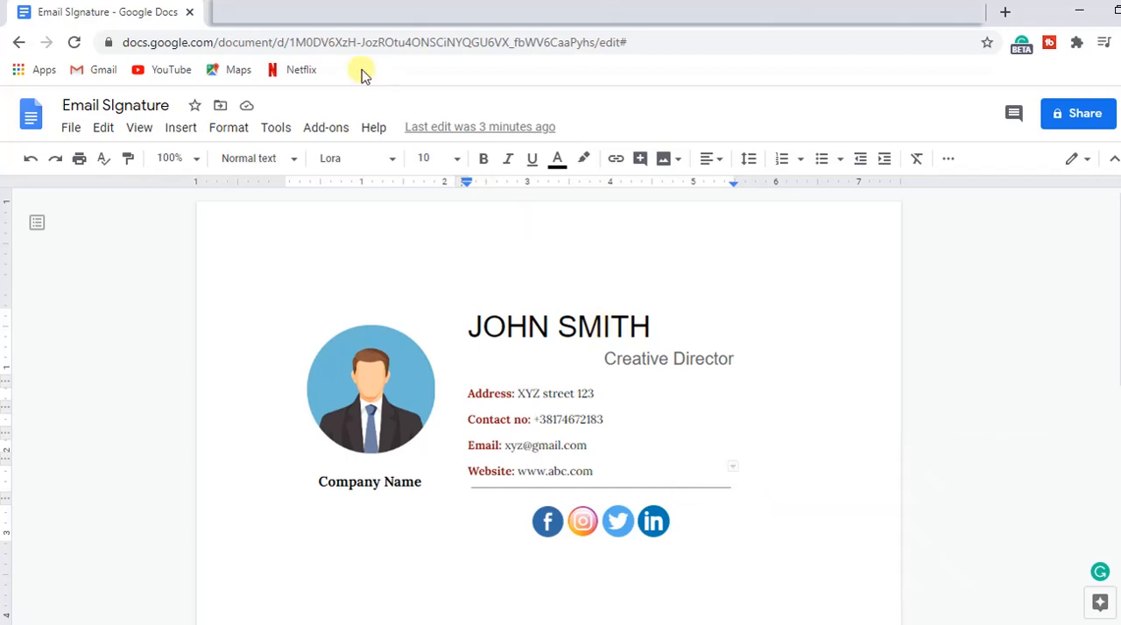
Step: Look through the open Gmail, Outlook and Yahoo Mail pages where the signature can be used
click(695, 548)
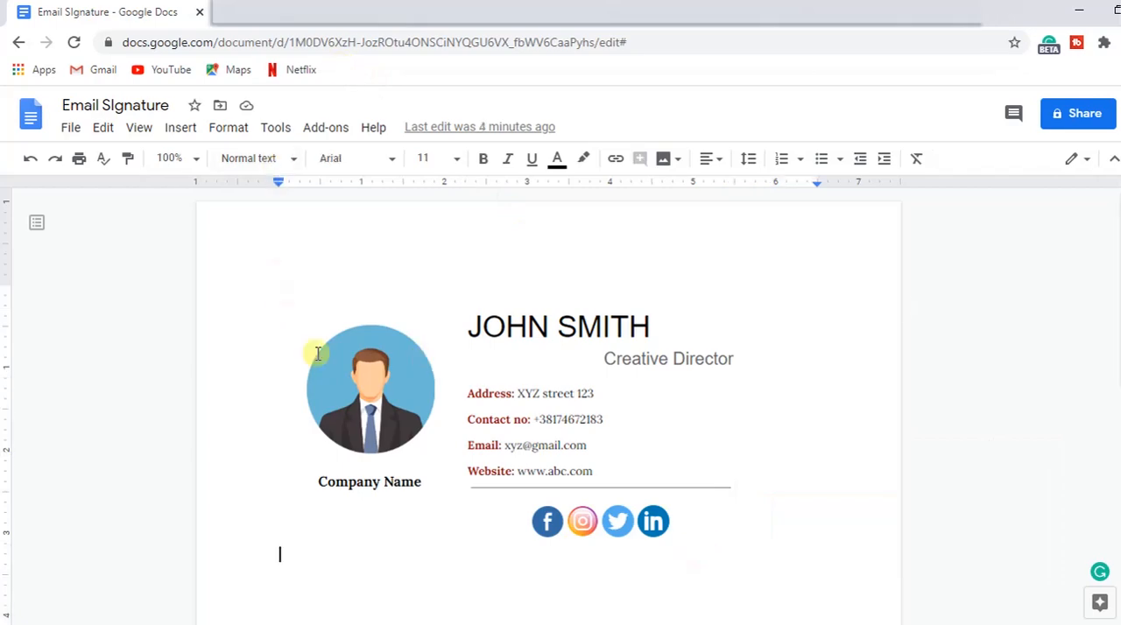
click(284, 22)
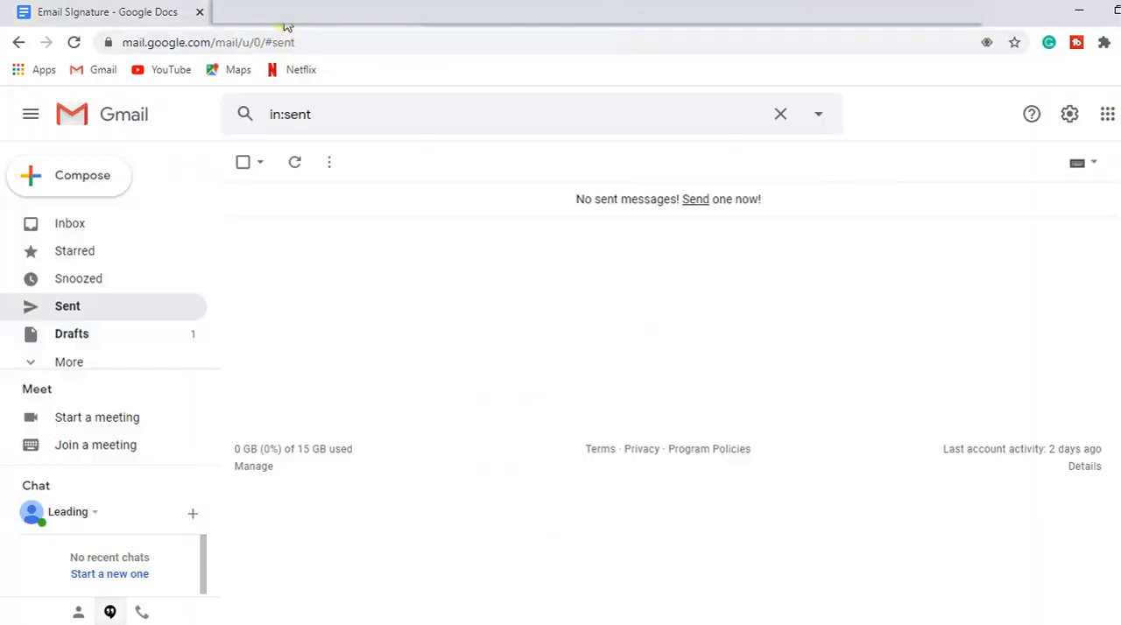
click(493, 23)
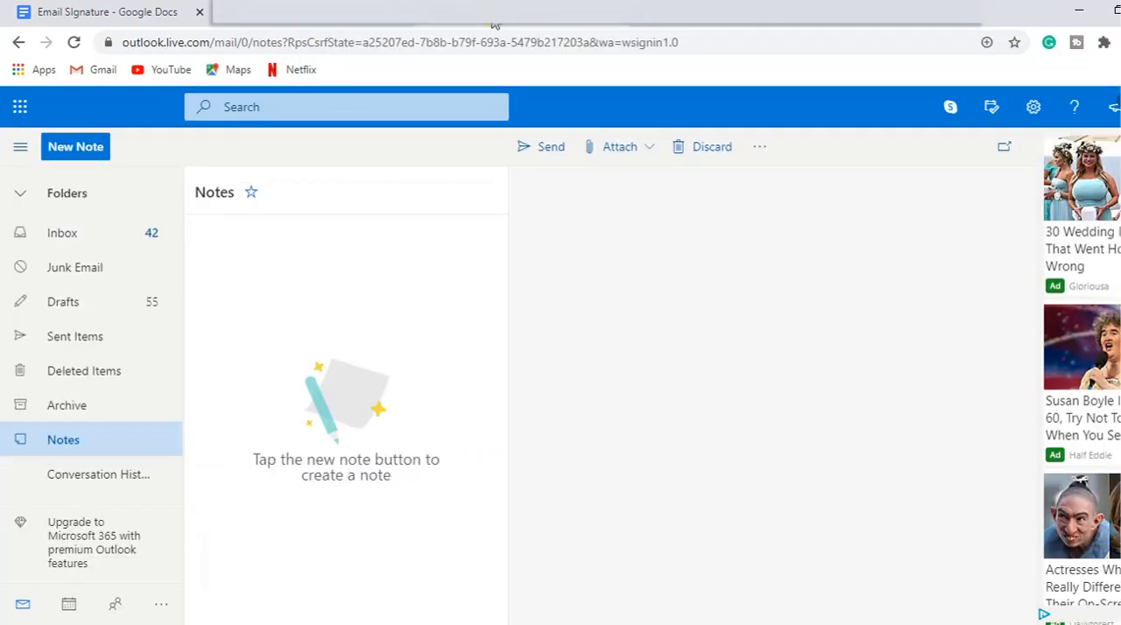
click(678, 26)
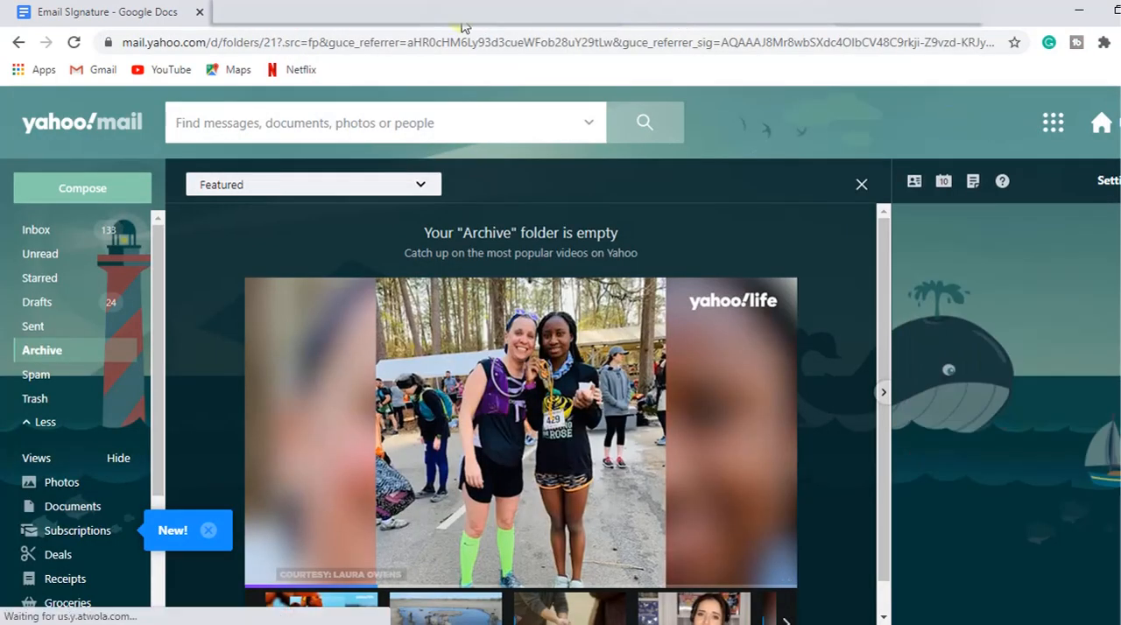
Step: Return to the Email SIgnature document in Google Docs and copy the entire signature layout, including photo, contact details and social icons
click(140, 16)
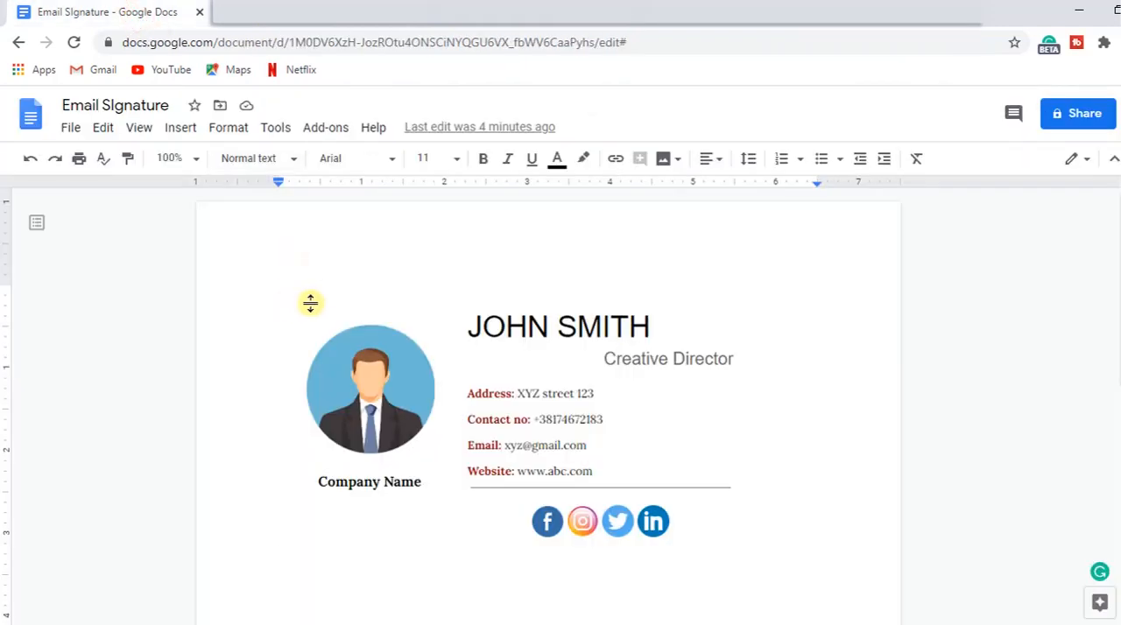
click(297, 309)
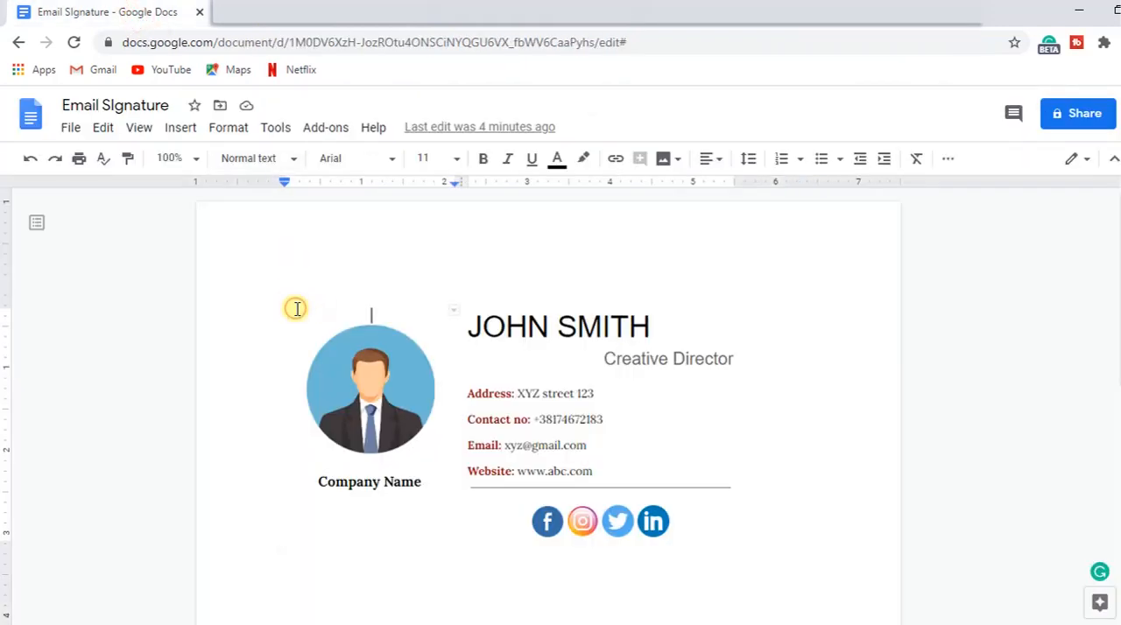
mouse_move(296, 308)
mouse_down()
mouse_move(386, 386)
mouse_move(619, 539)
mouse_move(723, 585)
mouse_up()
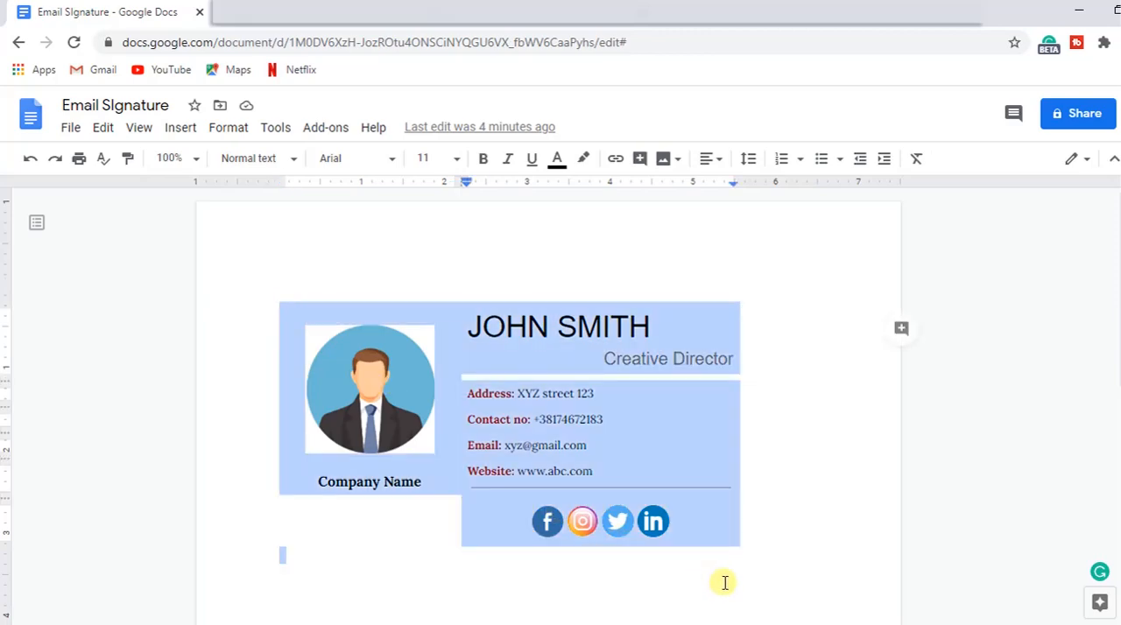
right_click(714, 535)
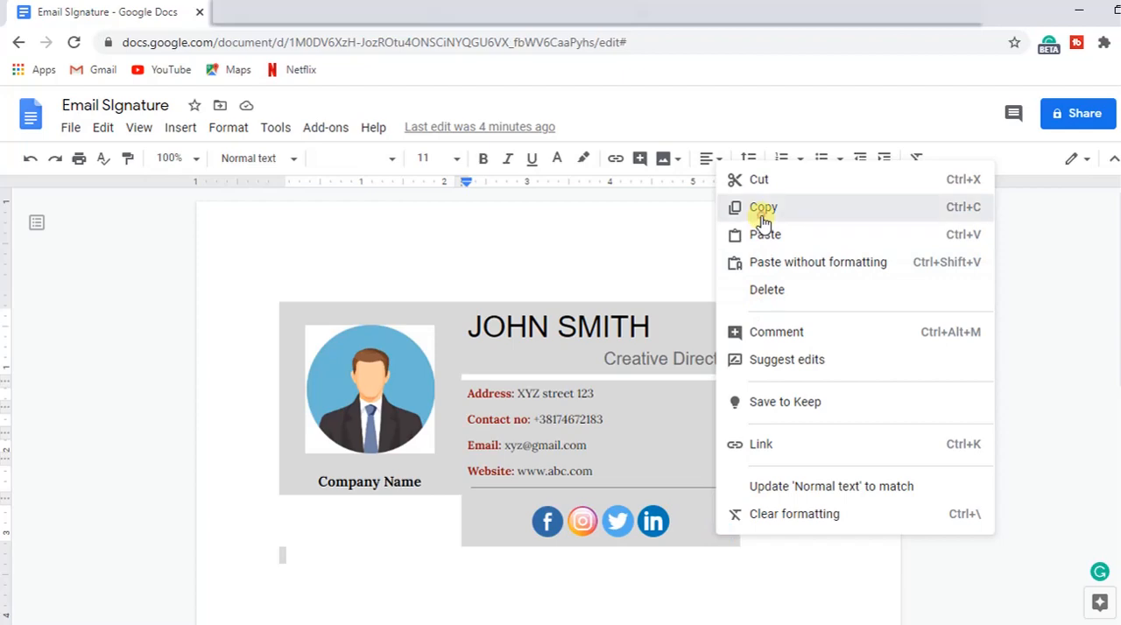
click(763, 210)
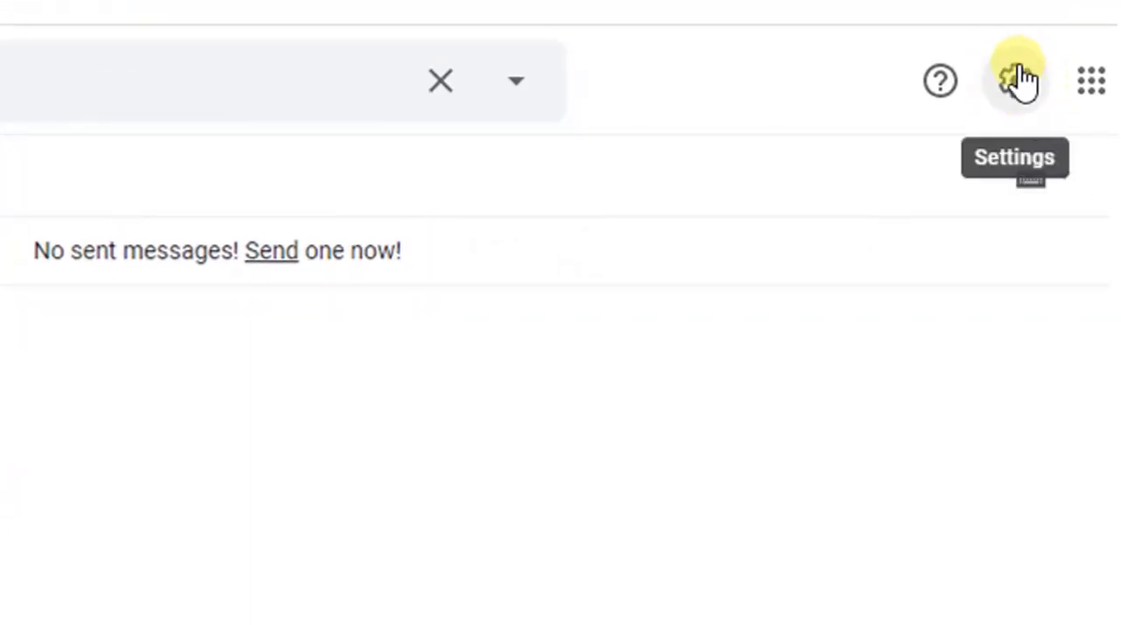
Step: Switch to Gmail and create a new signature named "EMail signature" in the full general settings
click(1018, 79)
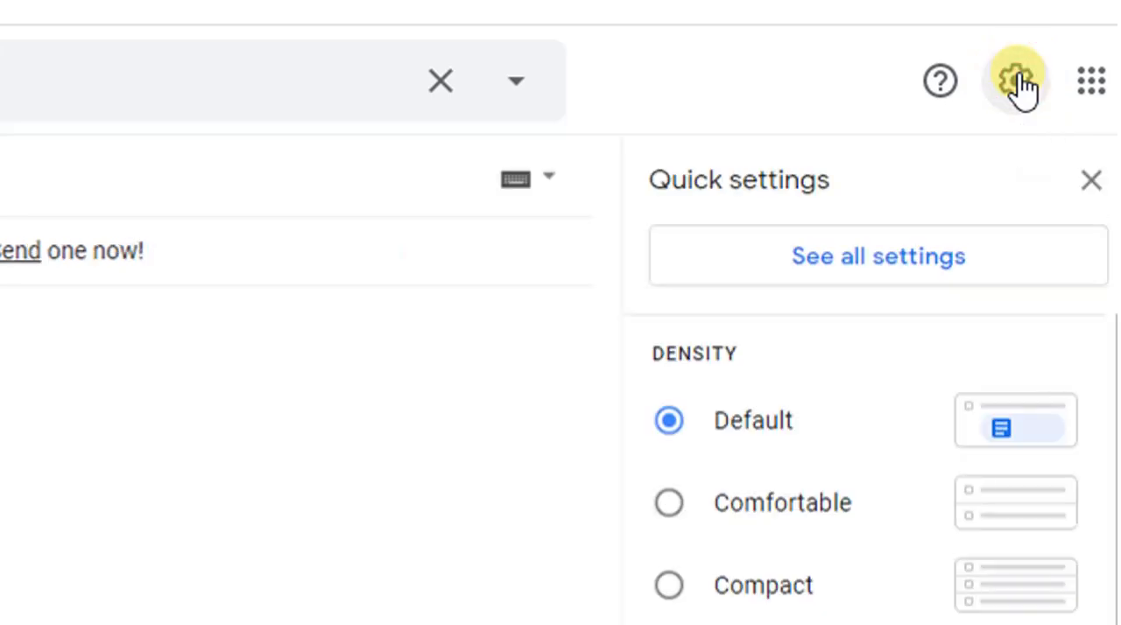
click(996, 259)
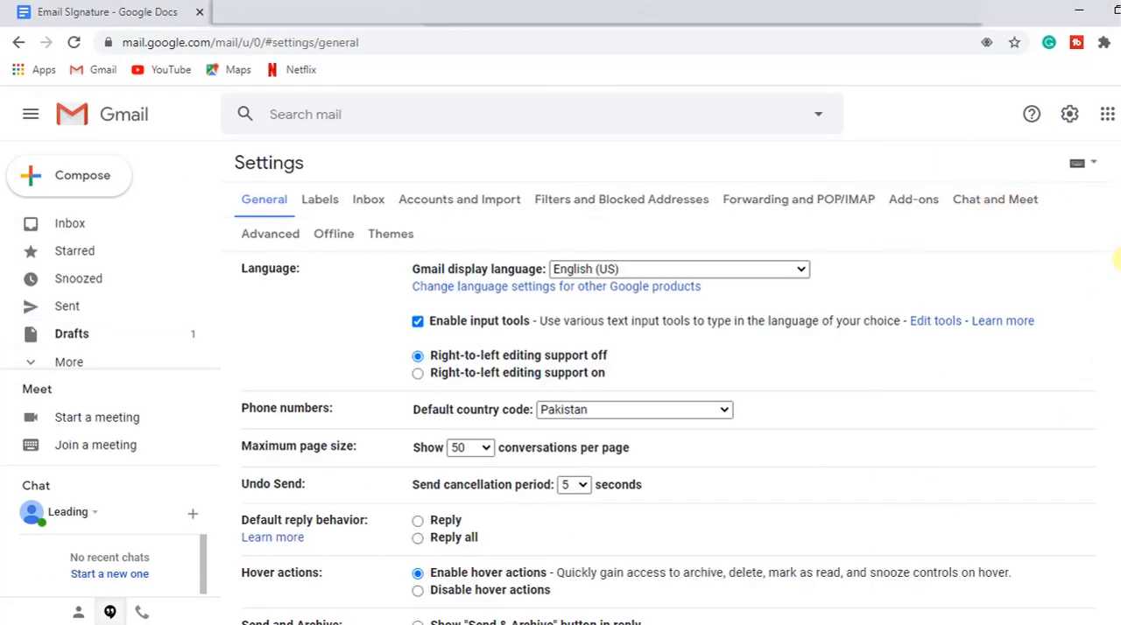
drag(1117, 273, 1115, 525)
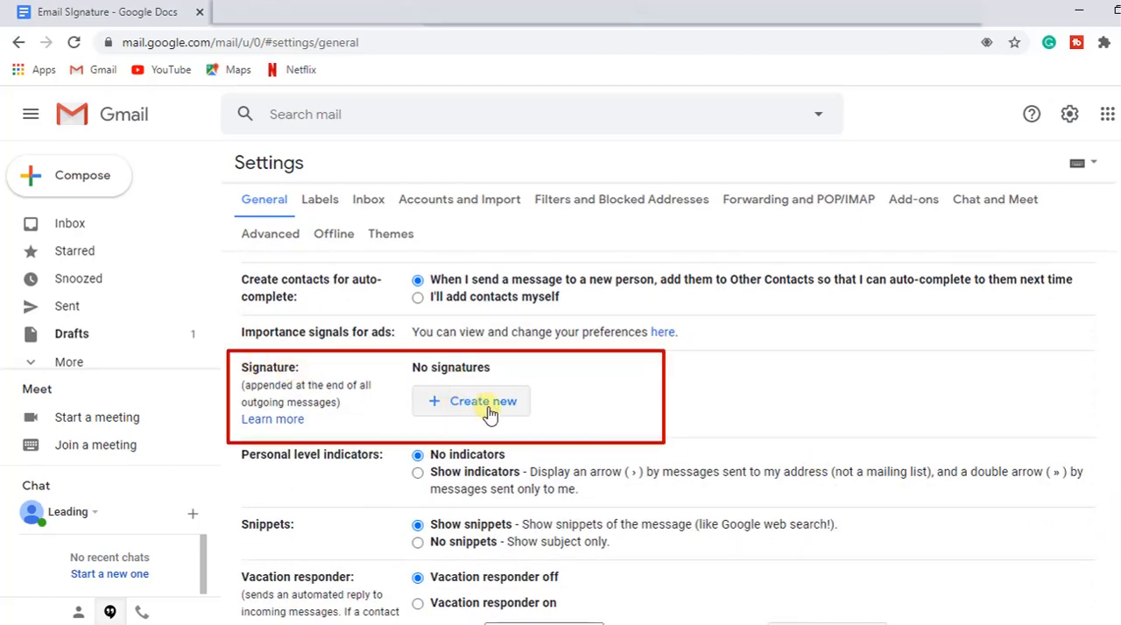
click(459, 404)
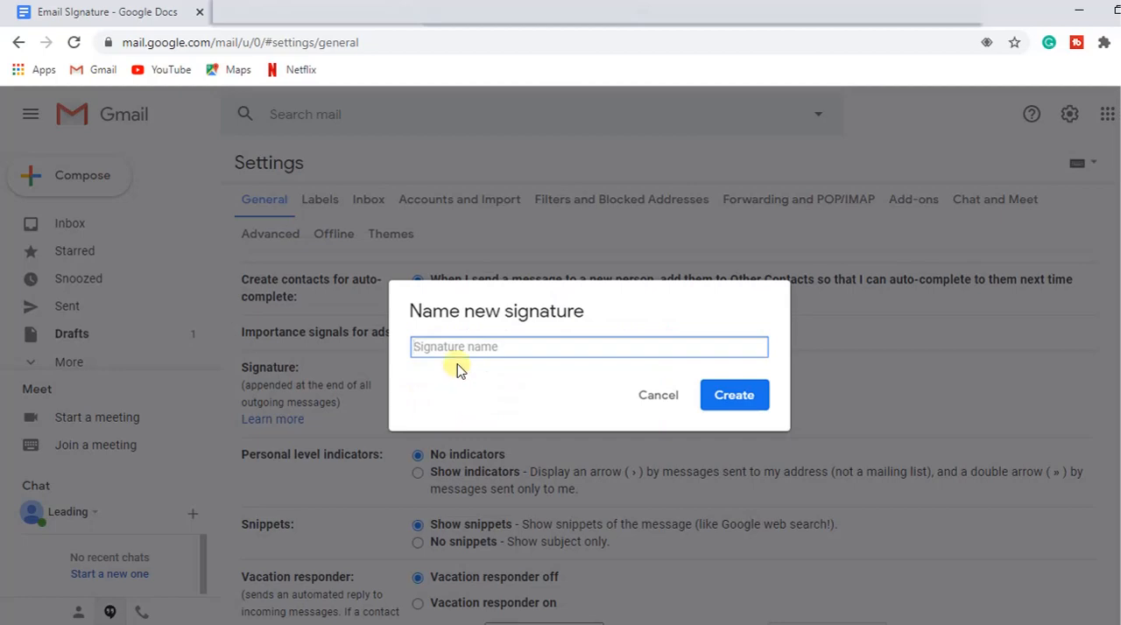
text(EMail signature)
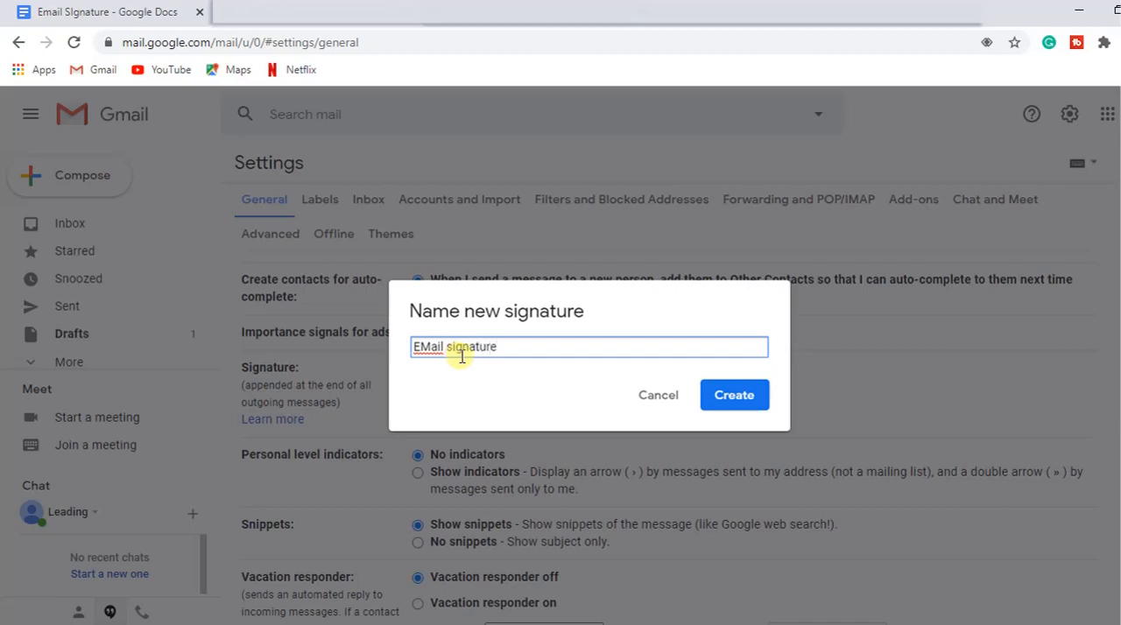
click(735, 401)
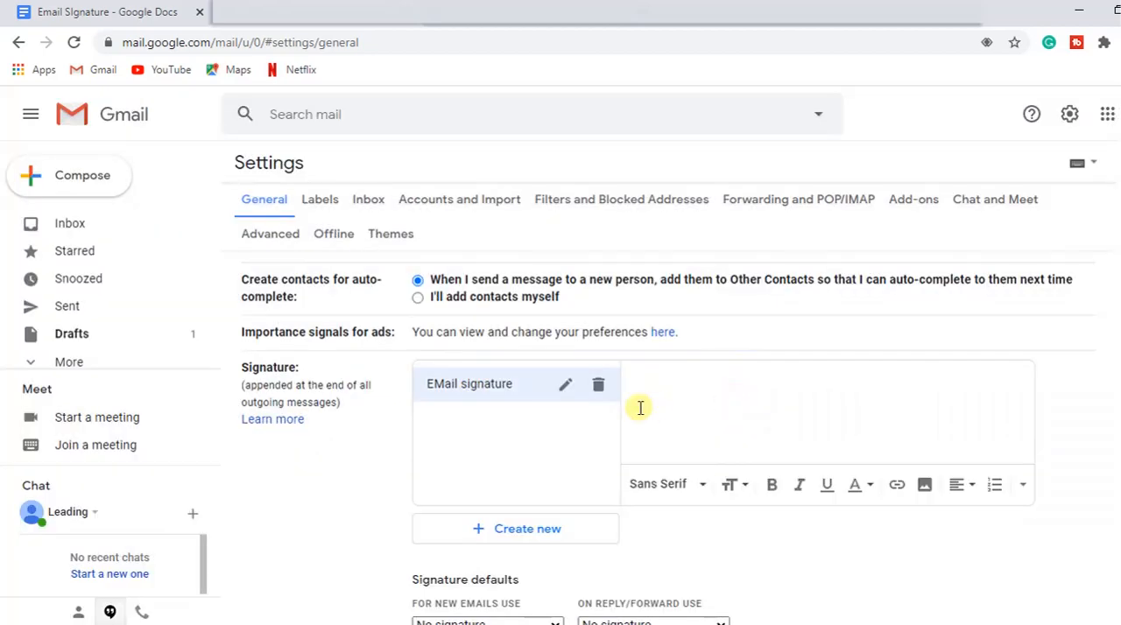
Step: Paste the copied signature design into the content of EMail signature and check it from end to start
click(675, 407)
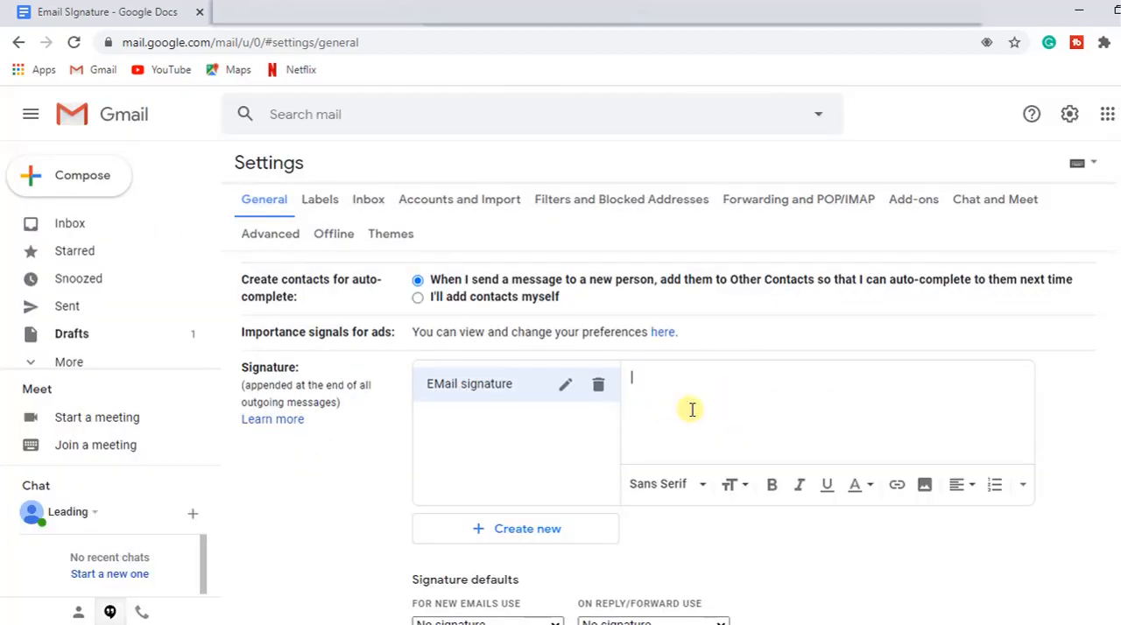
right_click(692, 409)
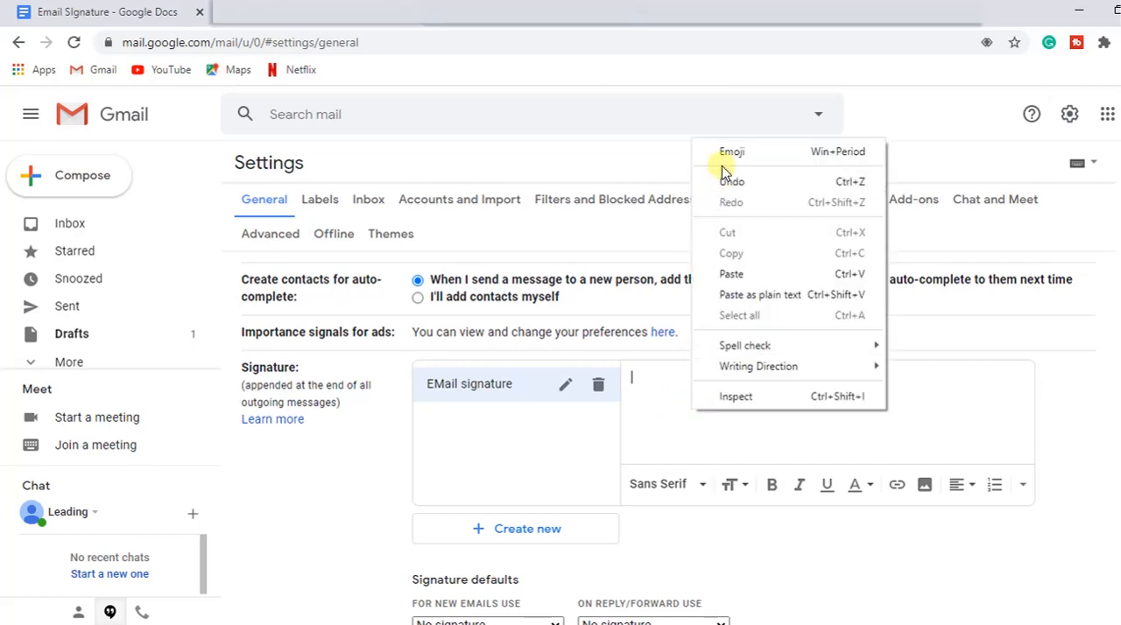
click(729, 274)
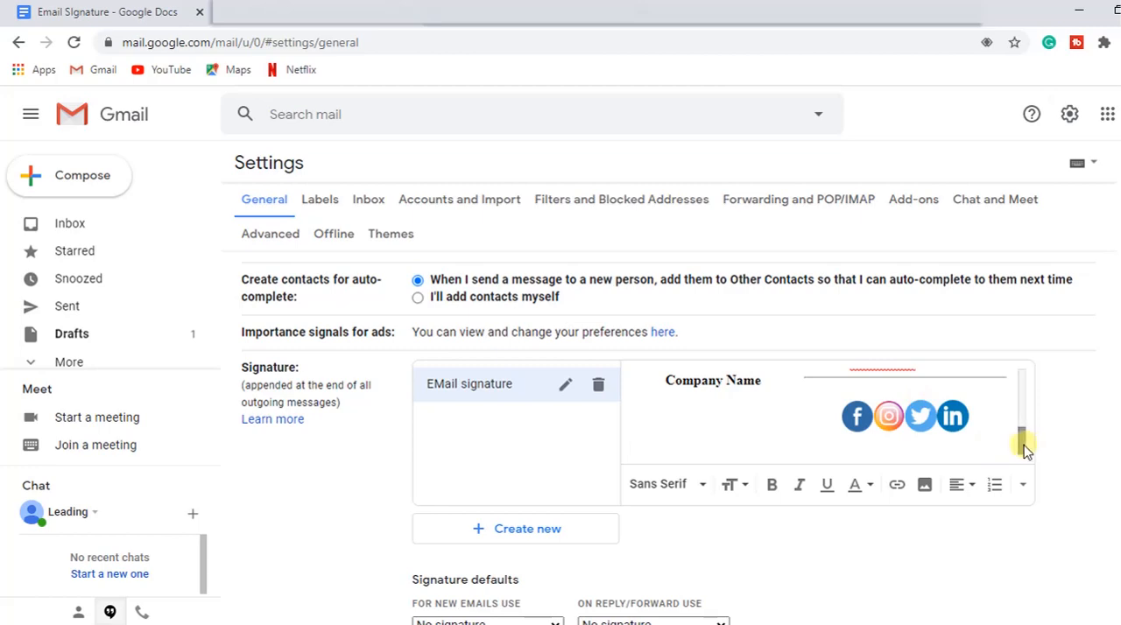
drag(1022, 444, 1022, 379)
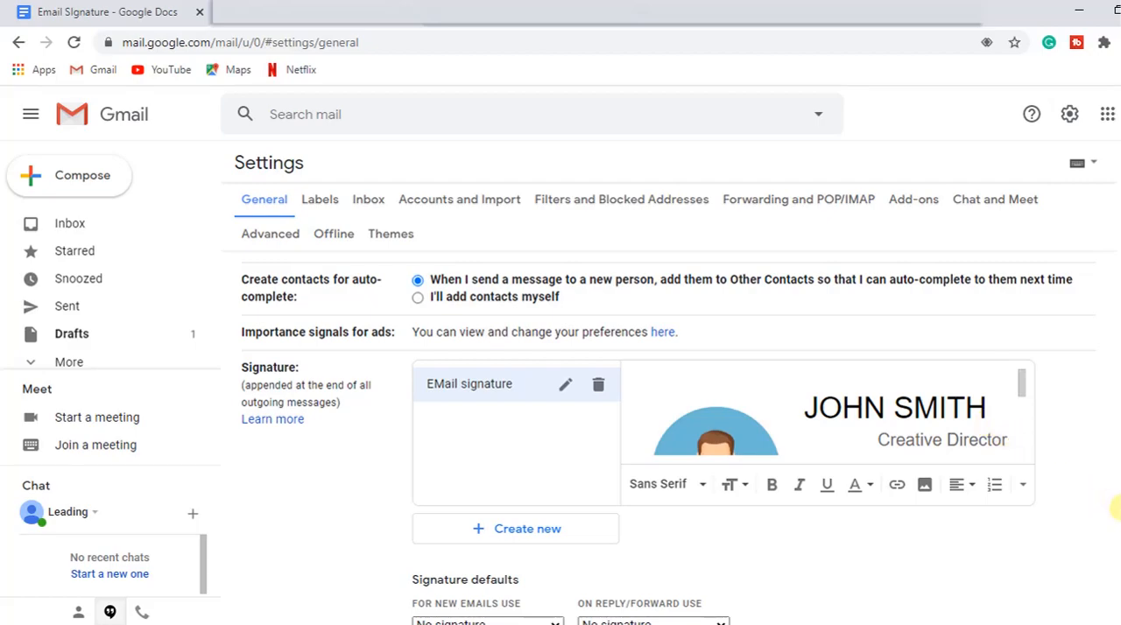
Step: Set EMail signature as the default for new emails and for replies/forwards, and save the settings changes
scroll(1116, 508, down, 1)
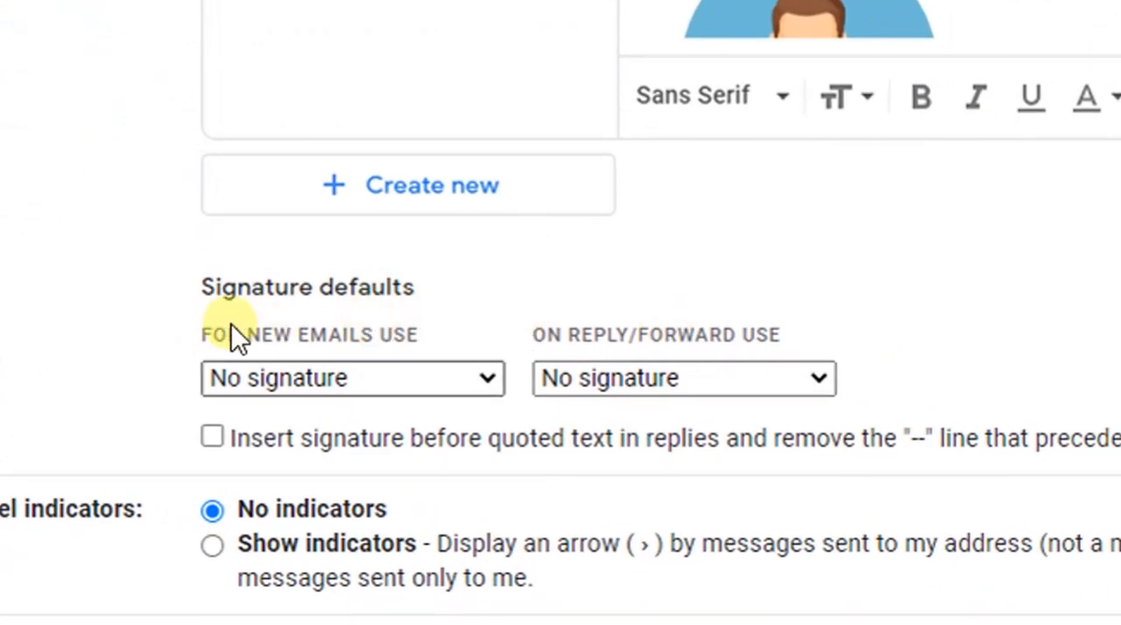
click(415, 371)
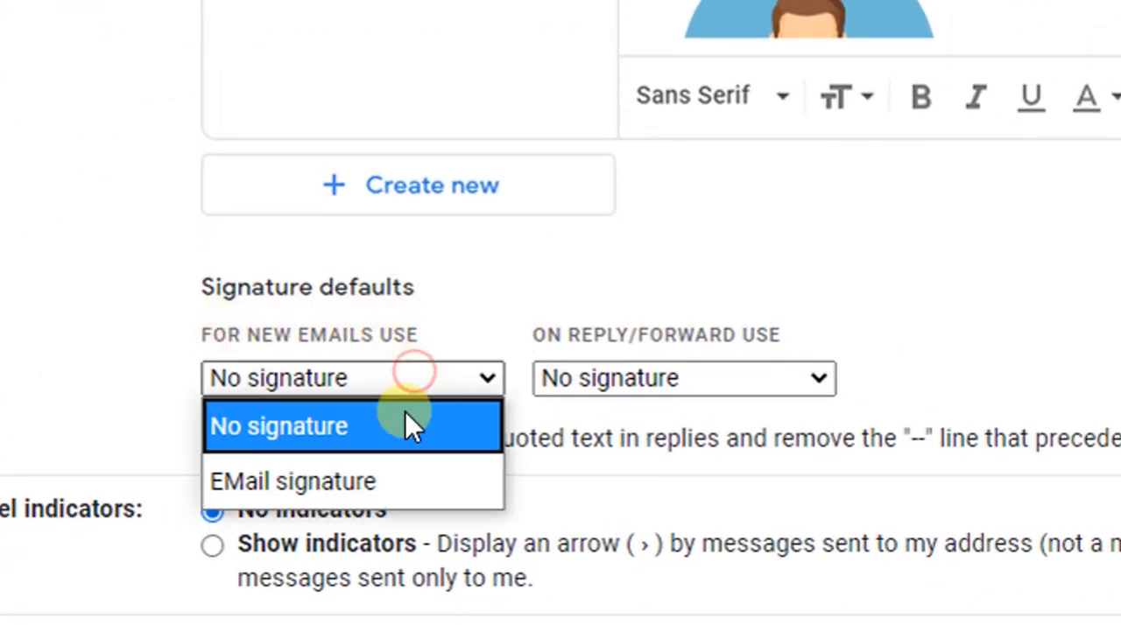
click(374, 487)
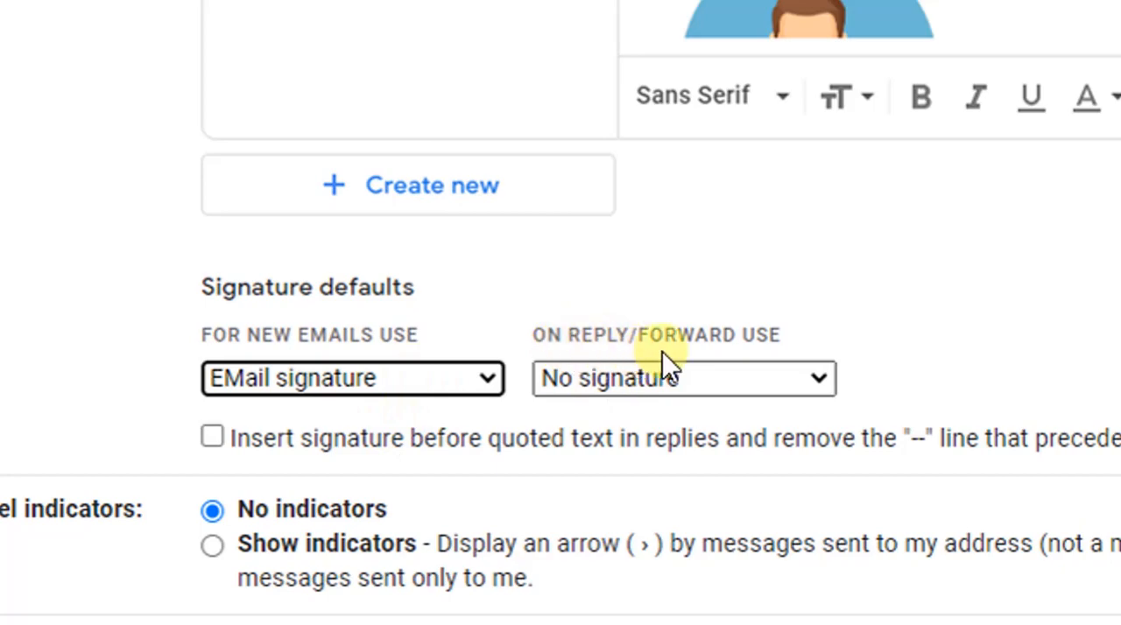
click(753, 381)
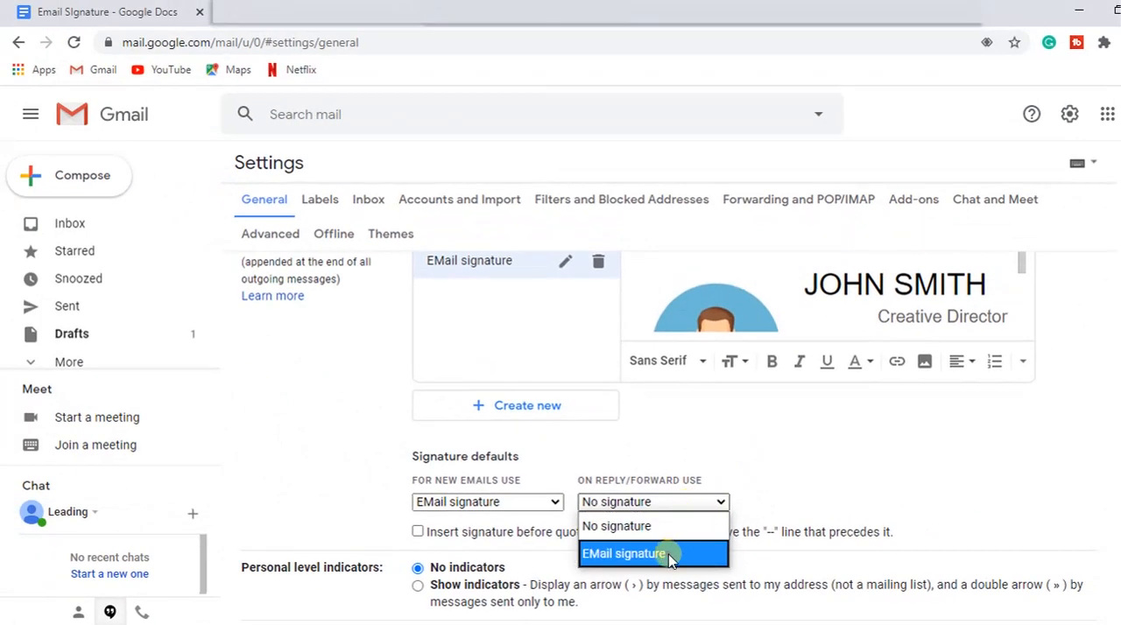
click(671, 556)
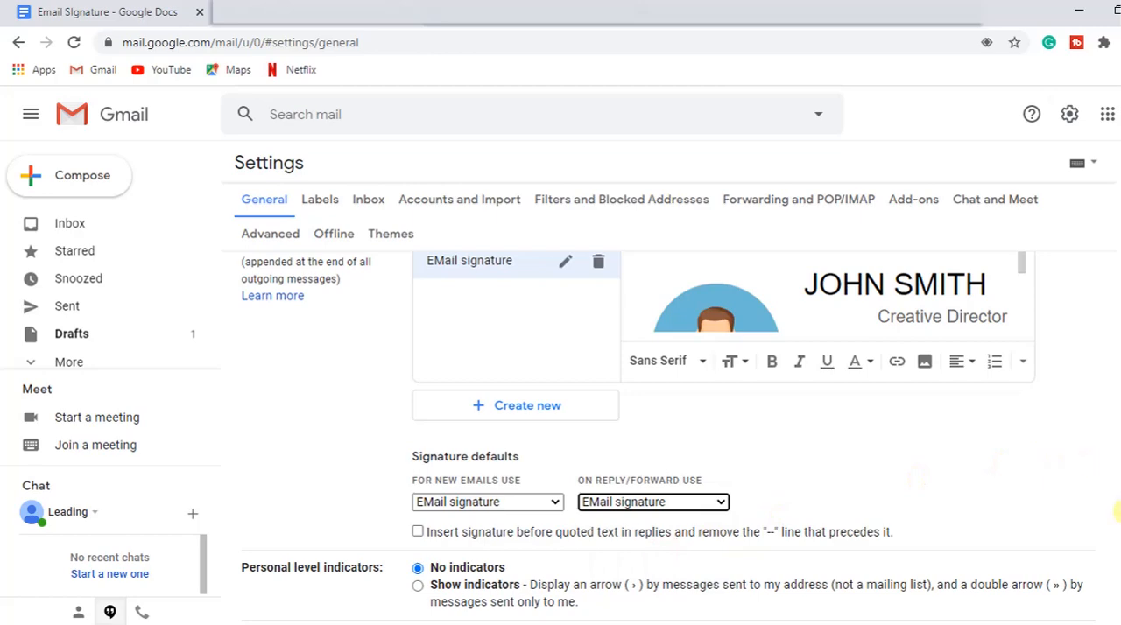
drag(1119, 513, 1120, 585)
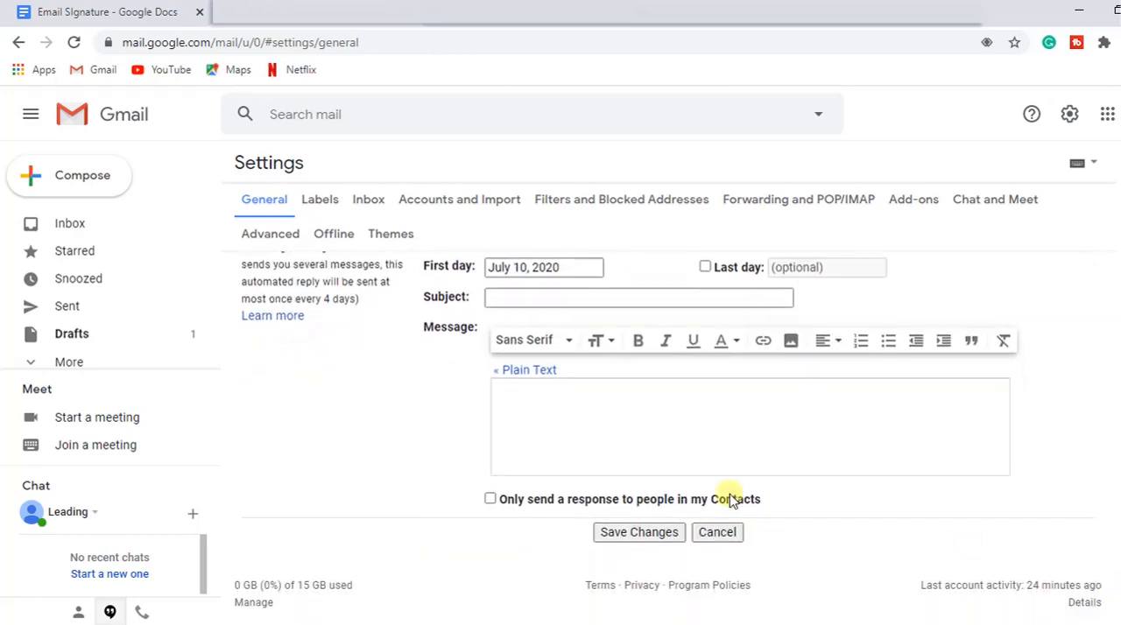
click(640, 533)
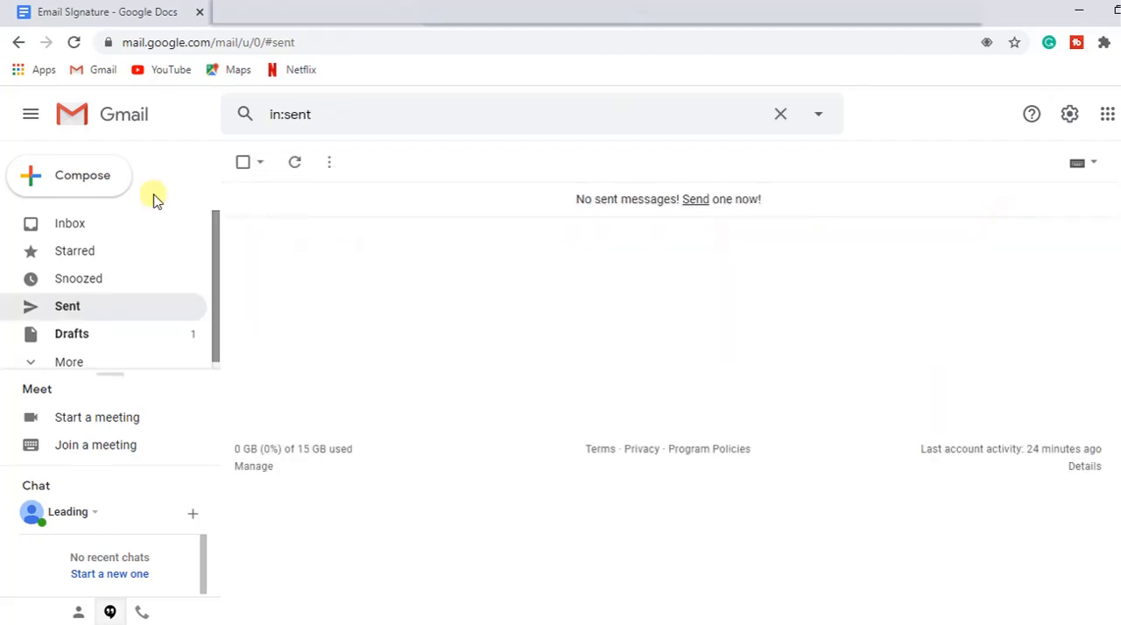
Step: Compose a new message in Gmail to check how the signature is inserted
click(83, 178)
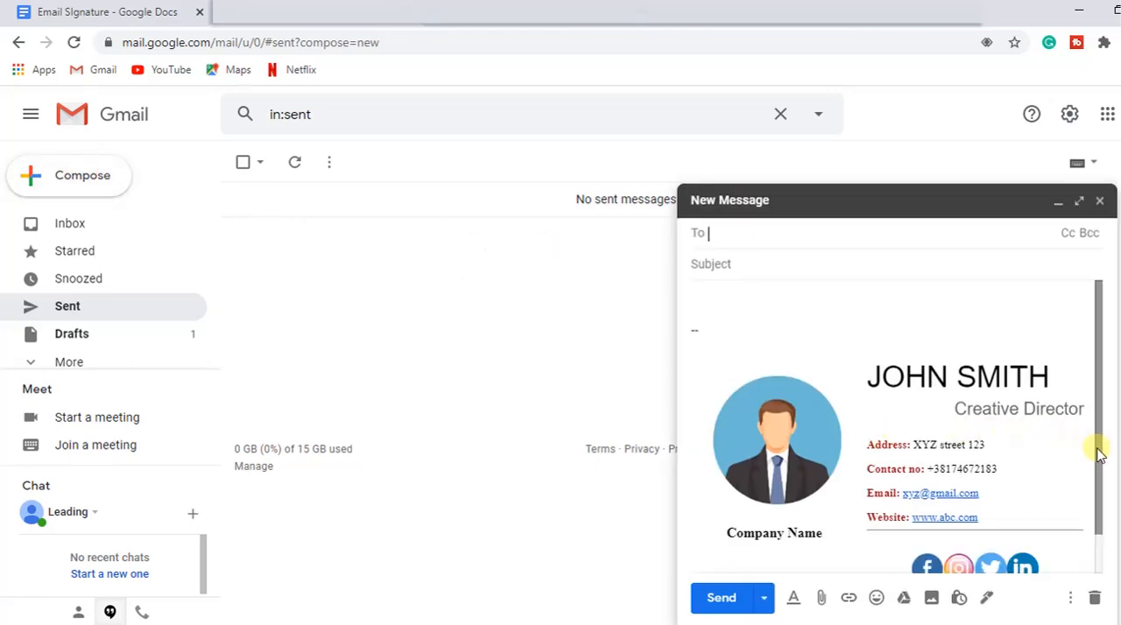
mouse_move(1099, 453)
mouse_down()
mouse_move(1102, 473)
mouse_move(1102, 342)
mouse_up()
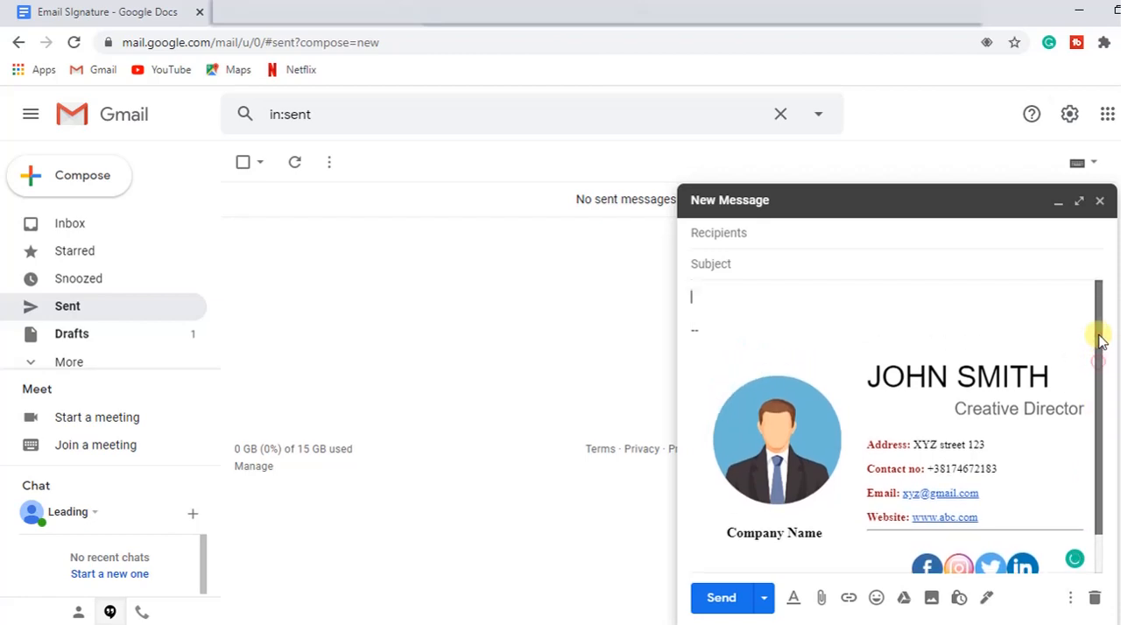
Step: Switch to Outlook, search its settings for "email" and open the Email signature setting
click(480, 22)
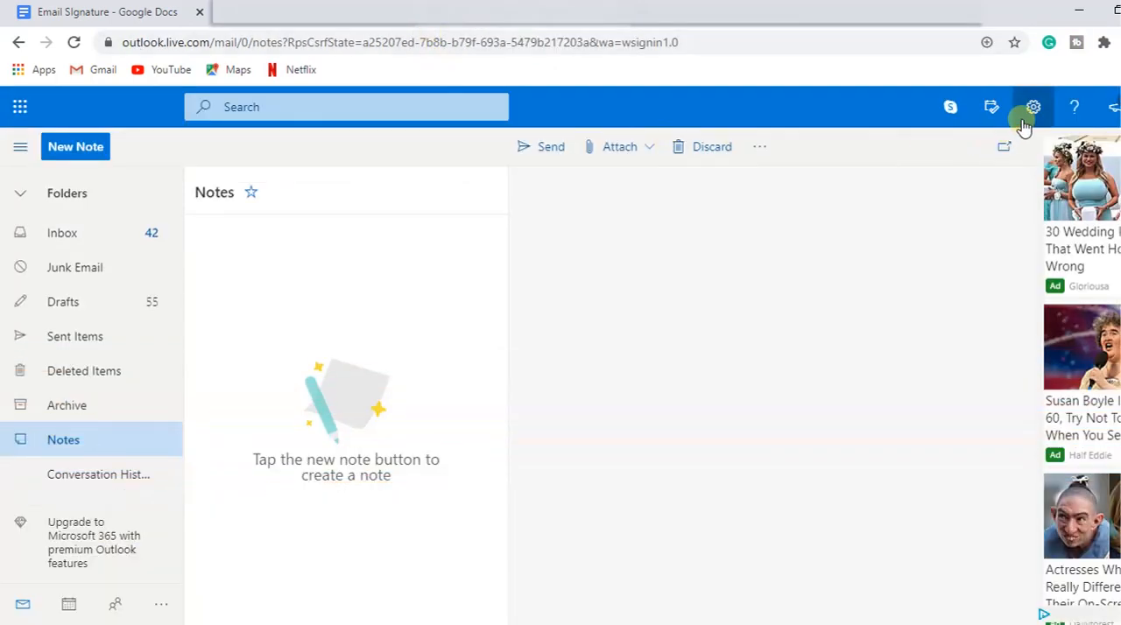
click(1025, 123)
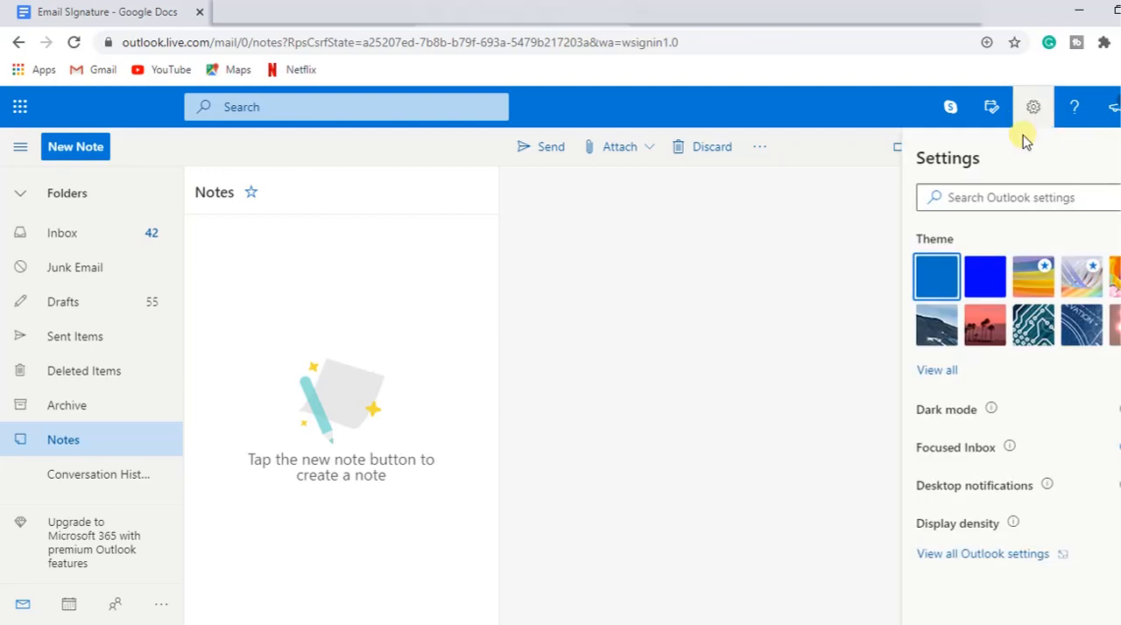
click(1005, 196)
text(email)
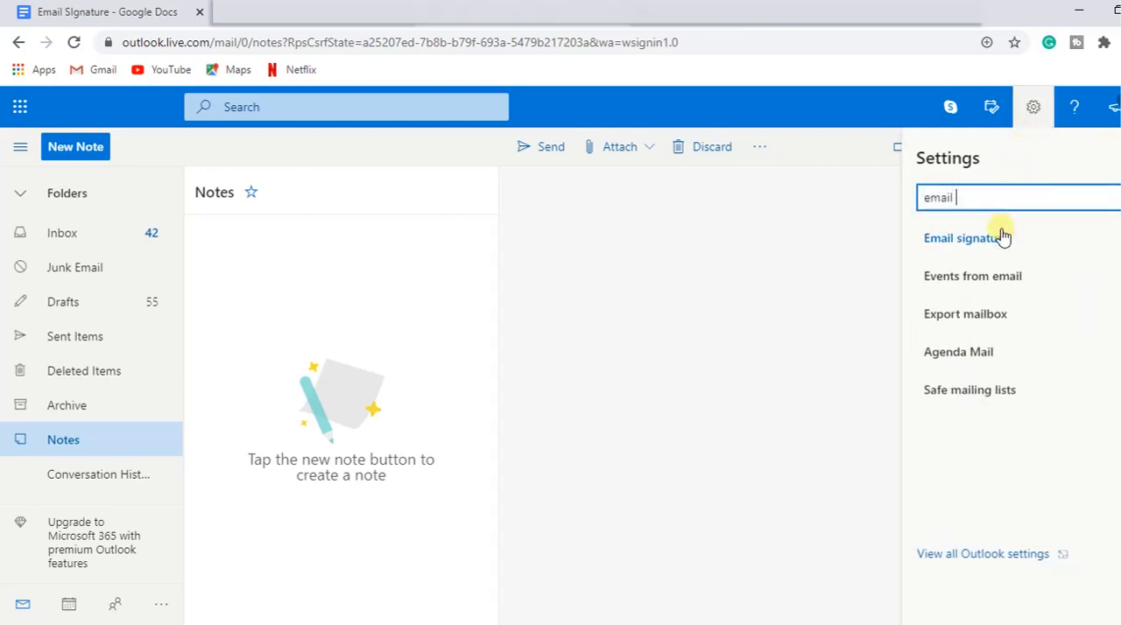
click(1001, 236)
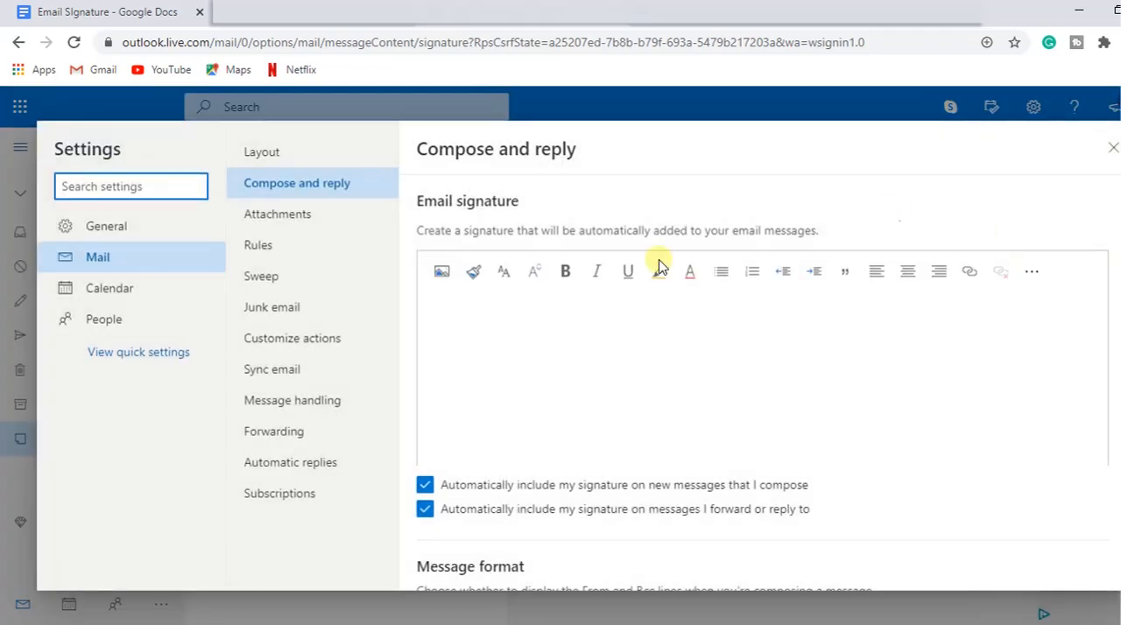
Step: Paste the copied signature design into the Email signature editor and look through its lower part
click(629, 368)
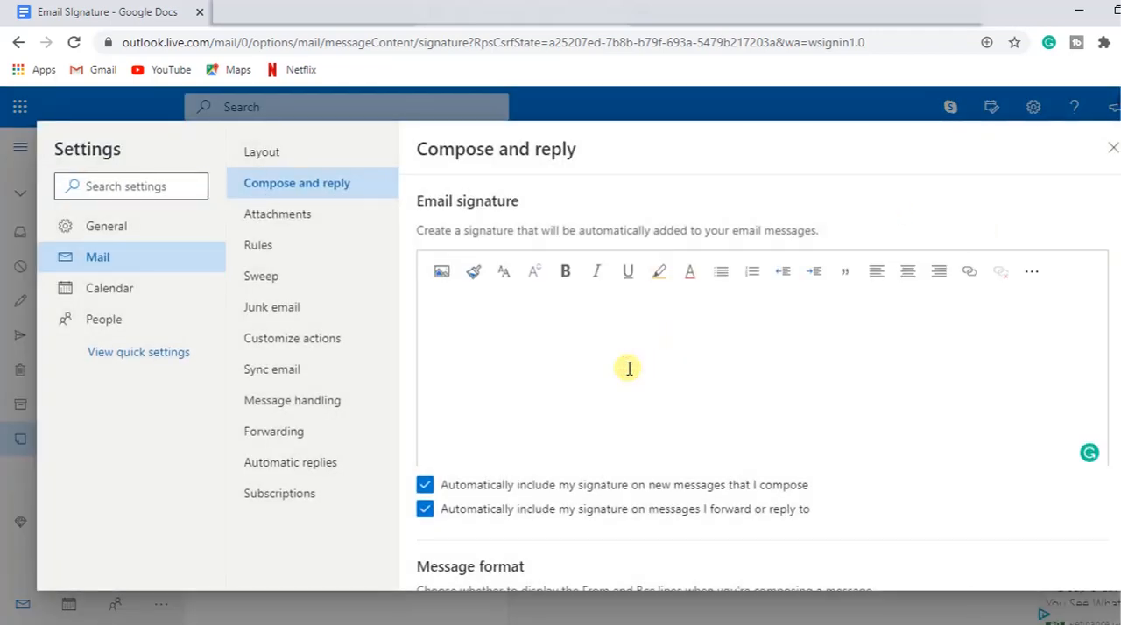
key(ctrl+v)
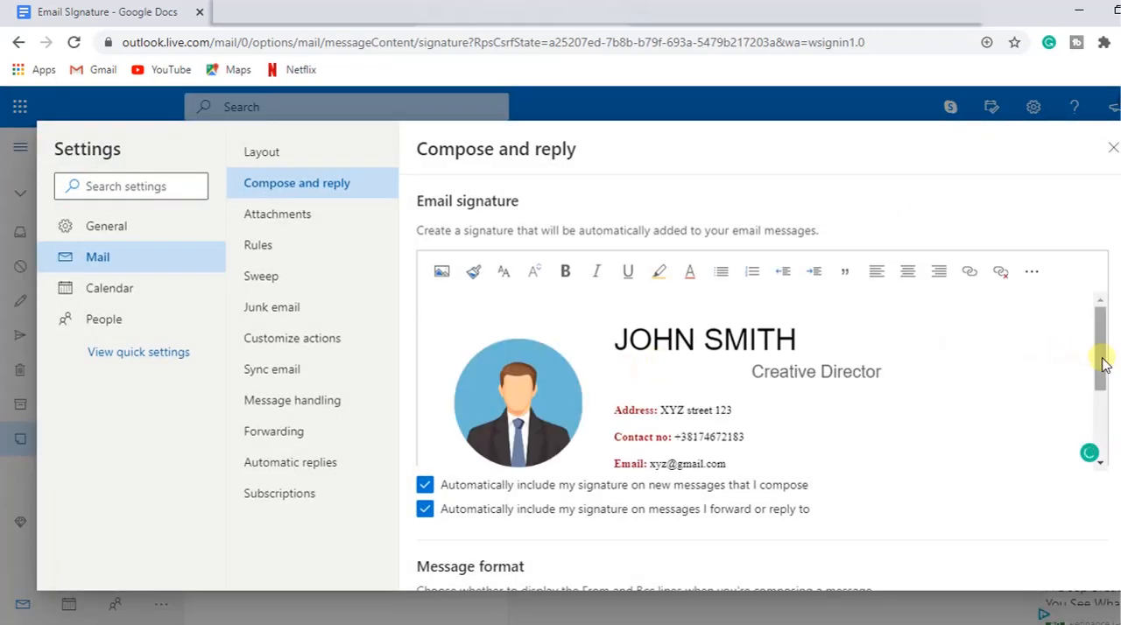
mouse_move(1095, 363)
mouse_down()
mouse_move(1094, 400)
mouse_move(1093, 390)
mouse_up()
click(964, 507)
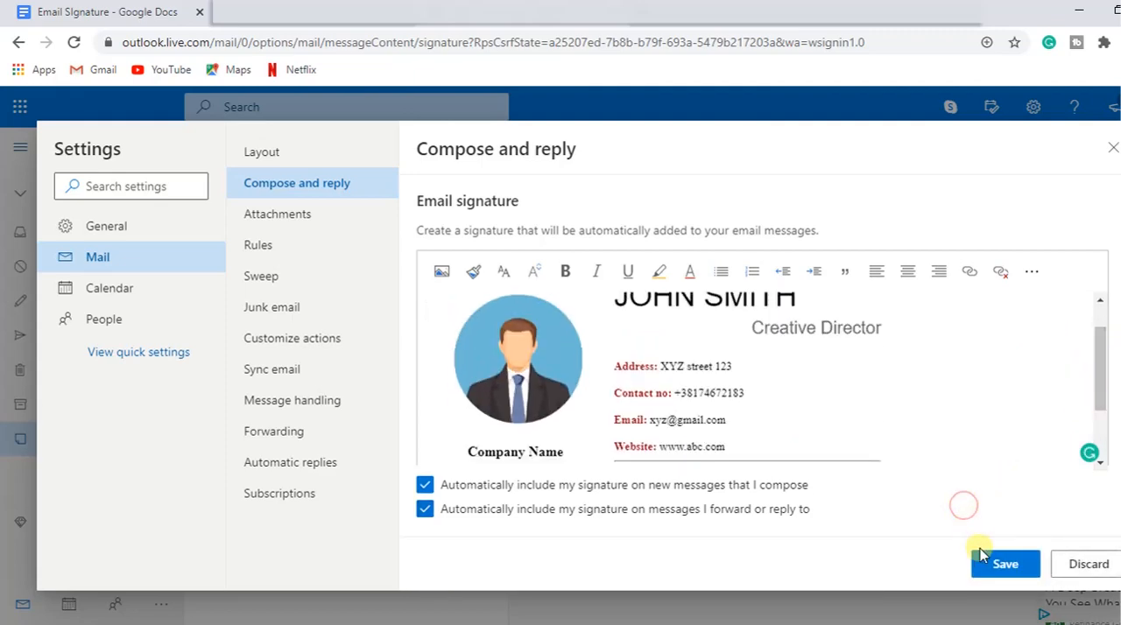
Step: Save the email signature and close the settings, choosing to save the changes
click(1011, 567)
click(1003, 563)
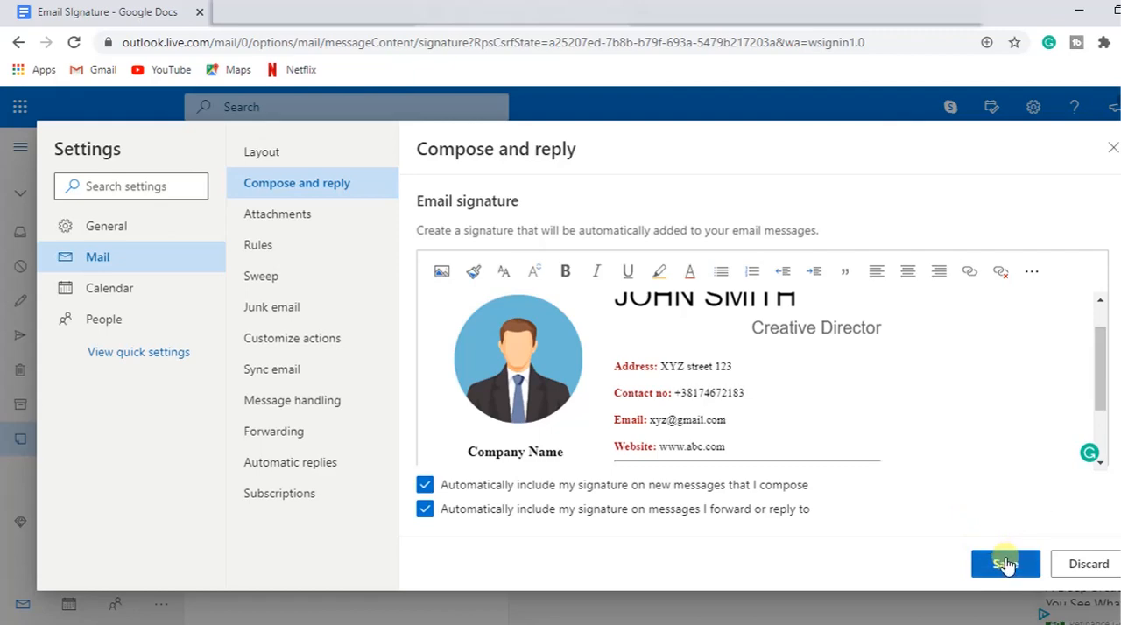
click(1111, 148)
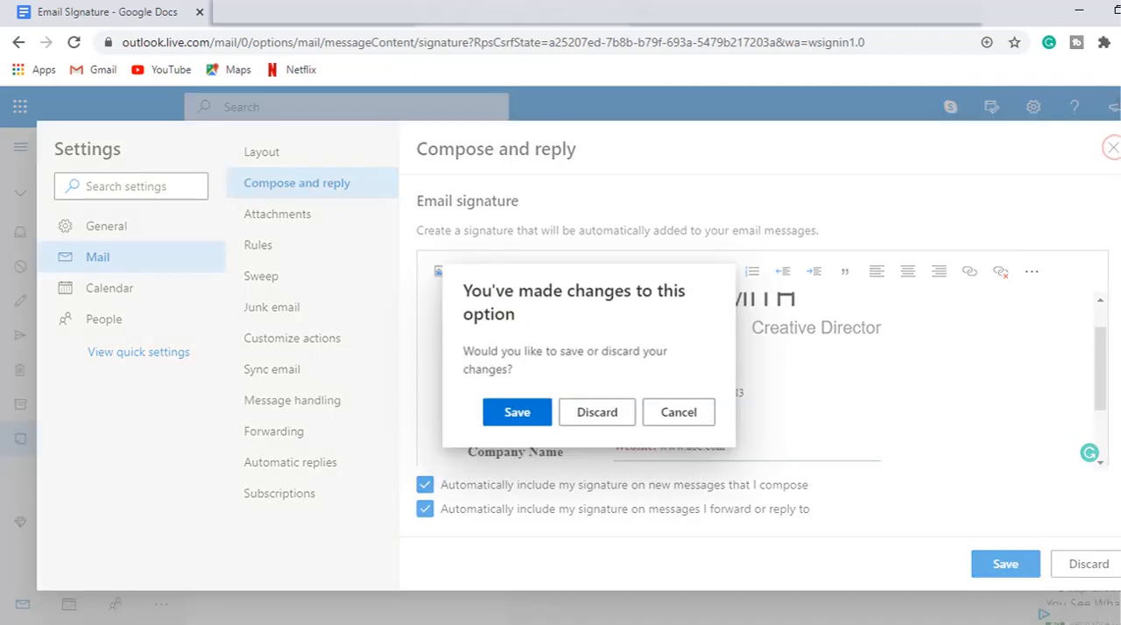
click(515, 412)
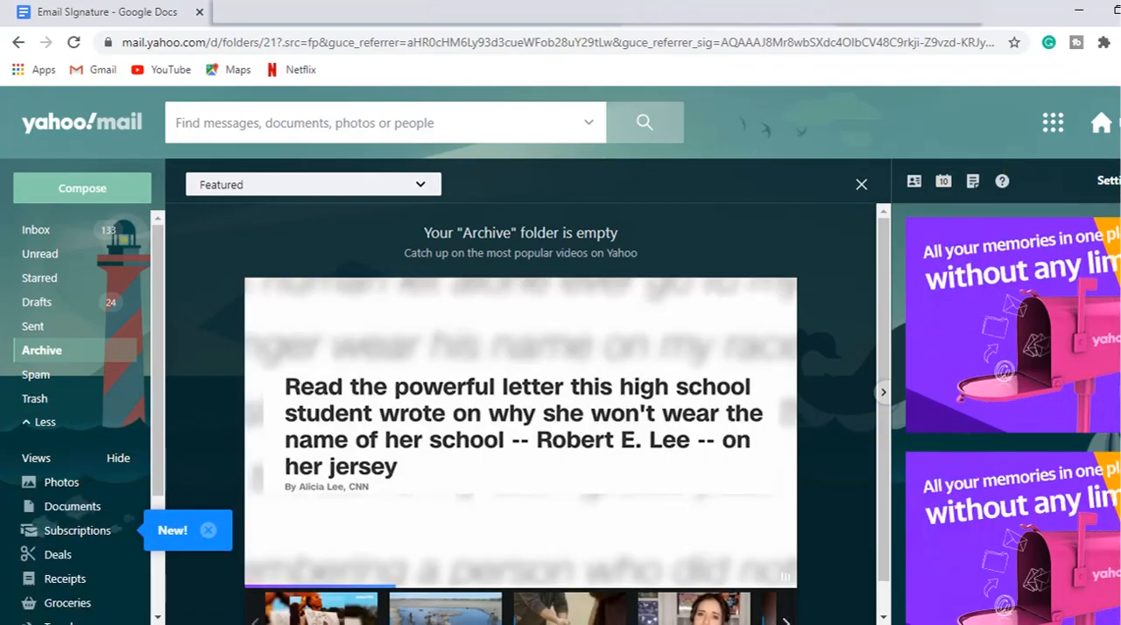
Step: Switch to Yahoo Mail and open the Writing email section of its full settings
click(1117, 181)
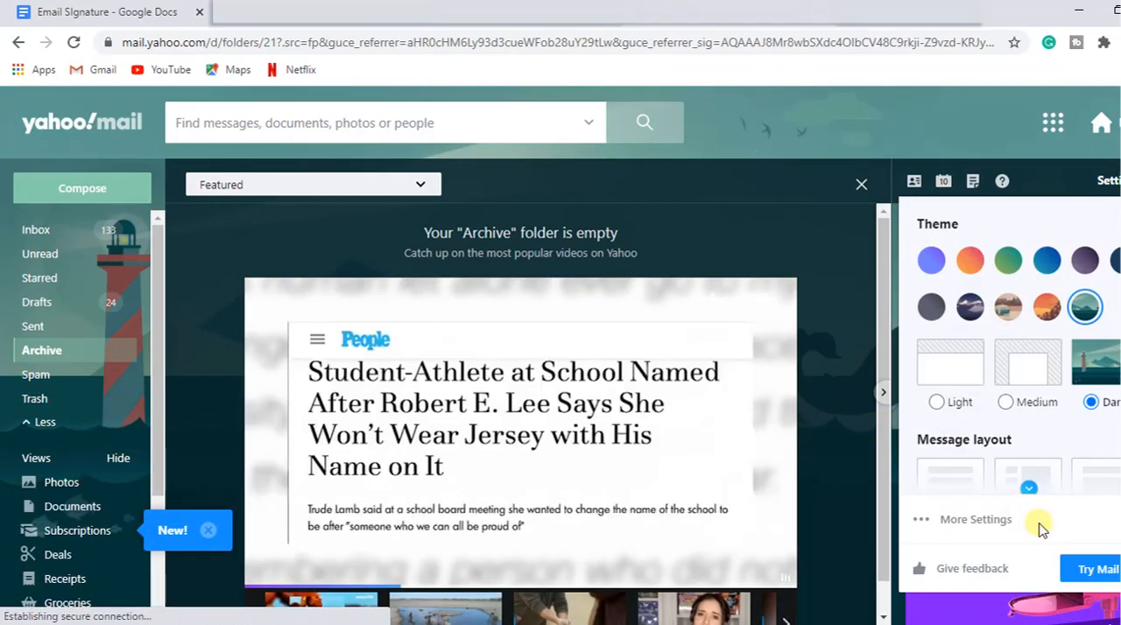
click(972, 523)
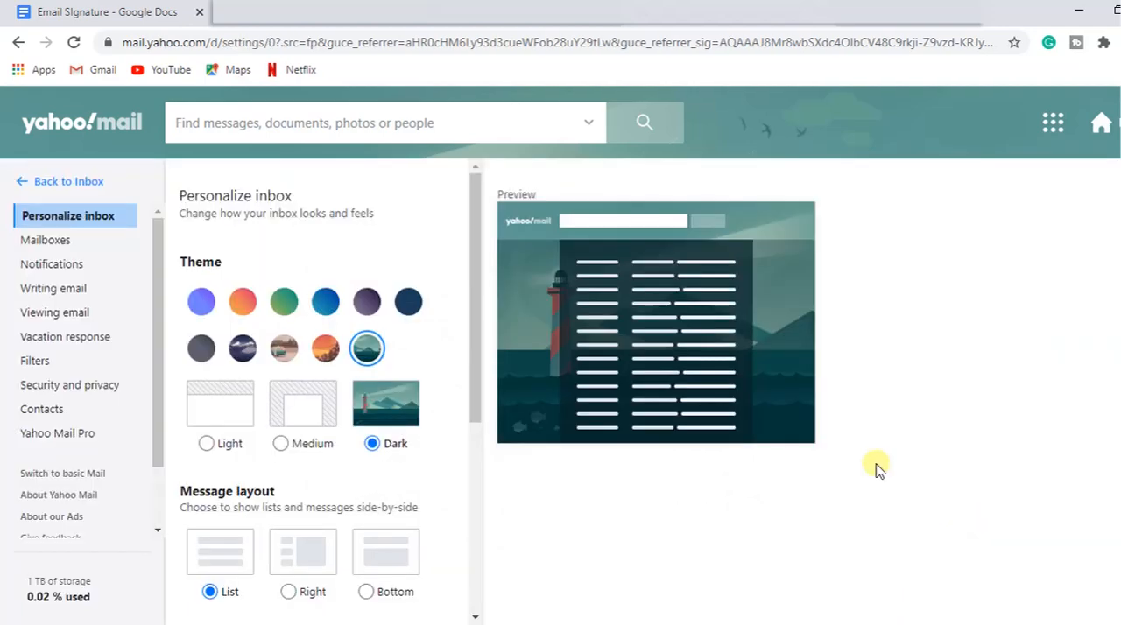
click(56, 290)
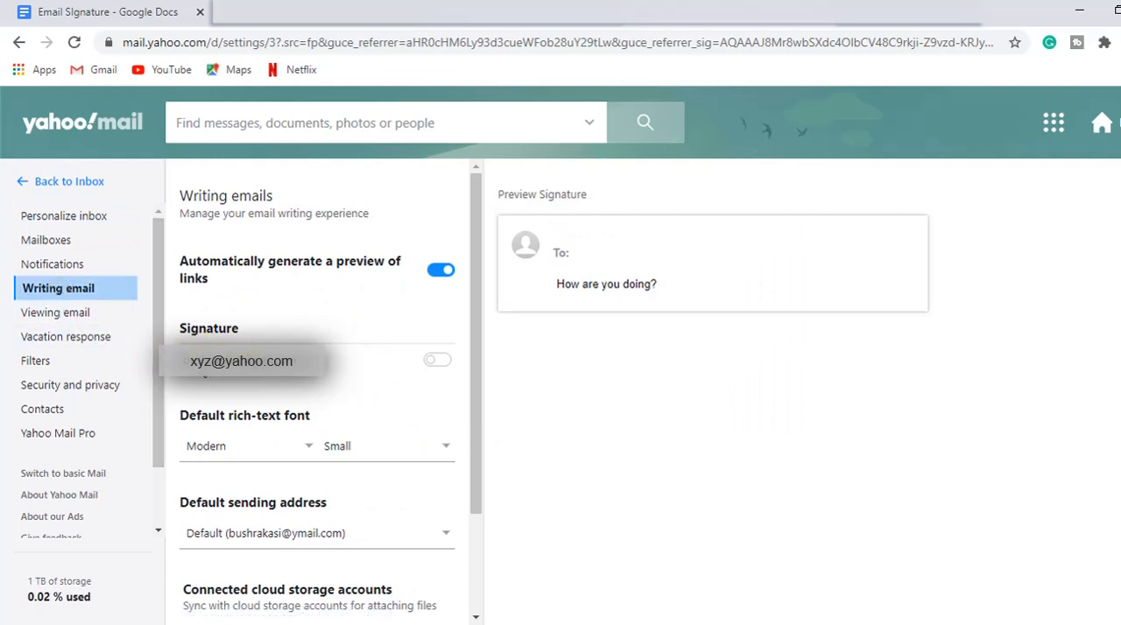
Step: Enable the signature for the Yahoo account and paste the copied signature design into its editor
click(438, 364)
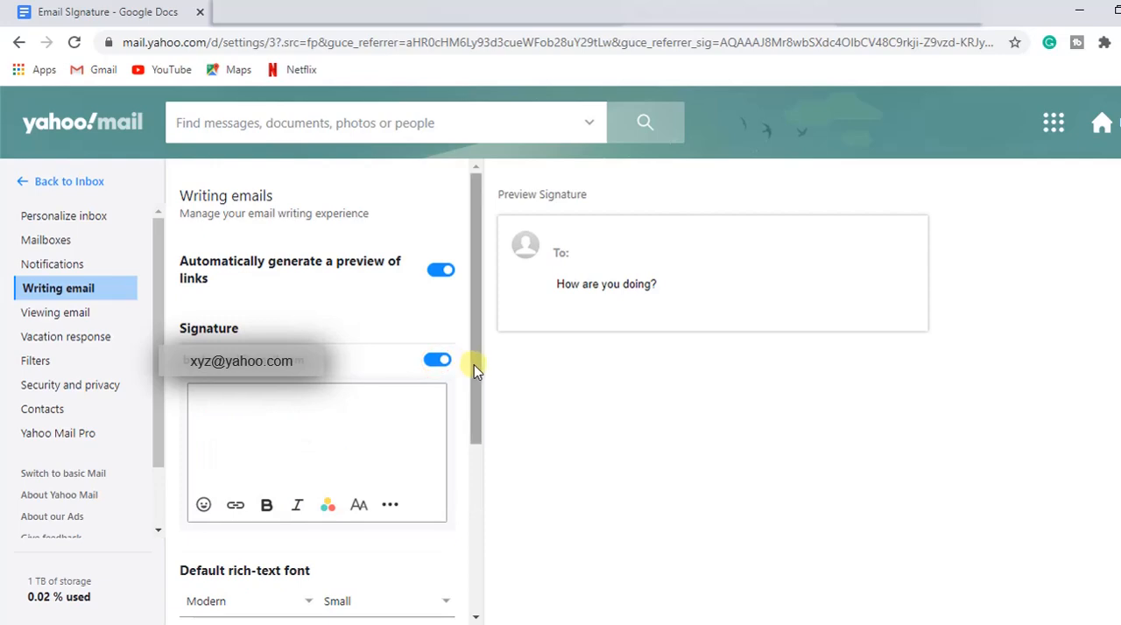
click(354, 389)
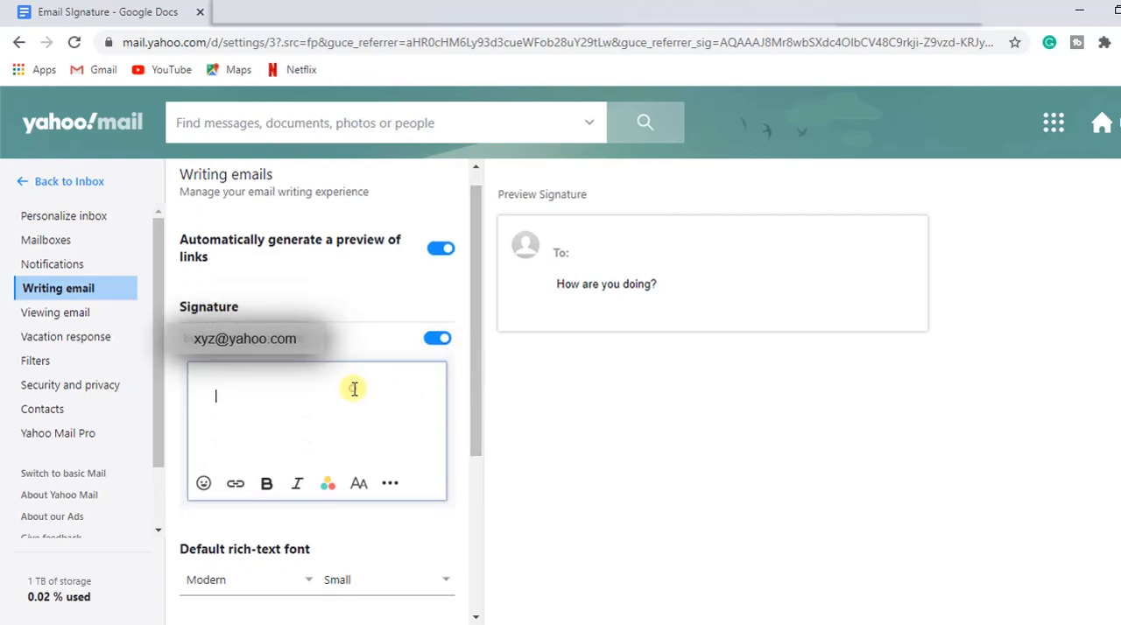
key(ctrl+v)
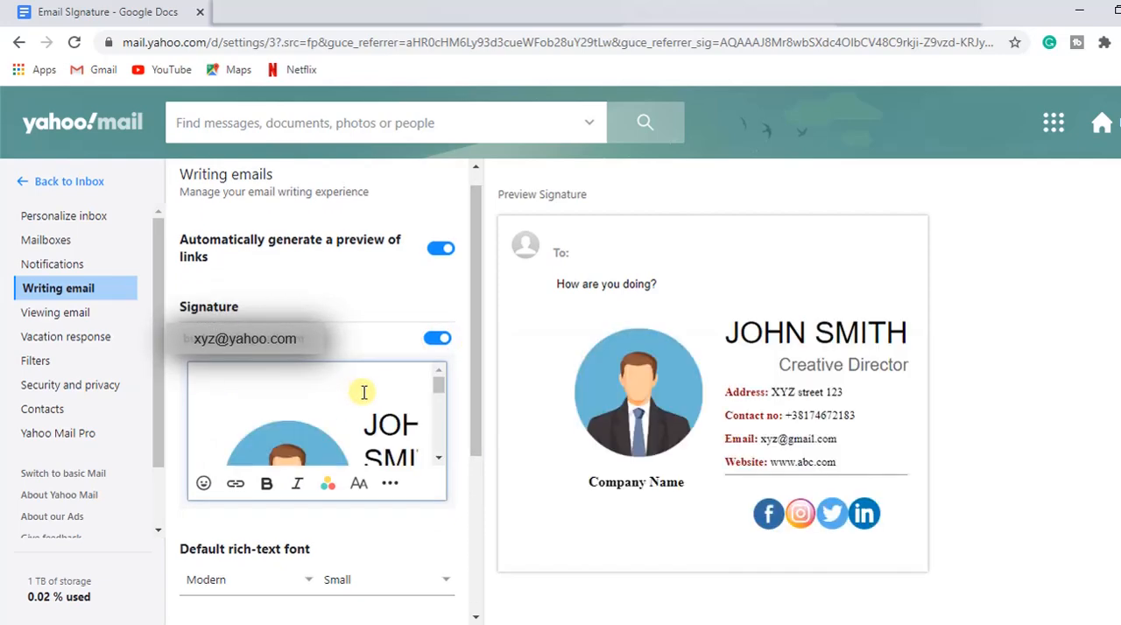